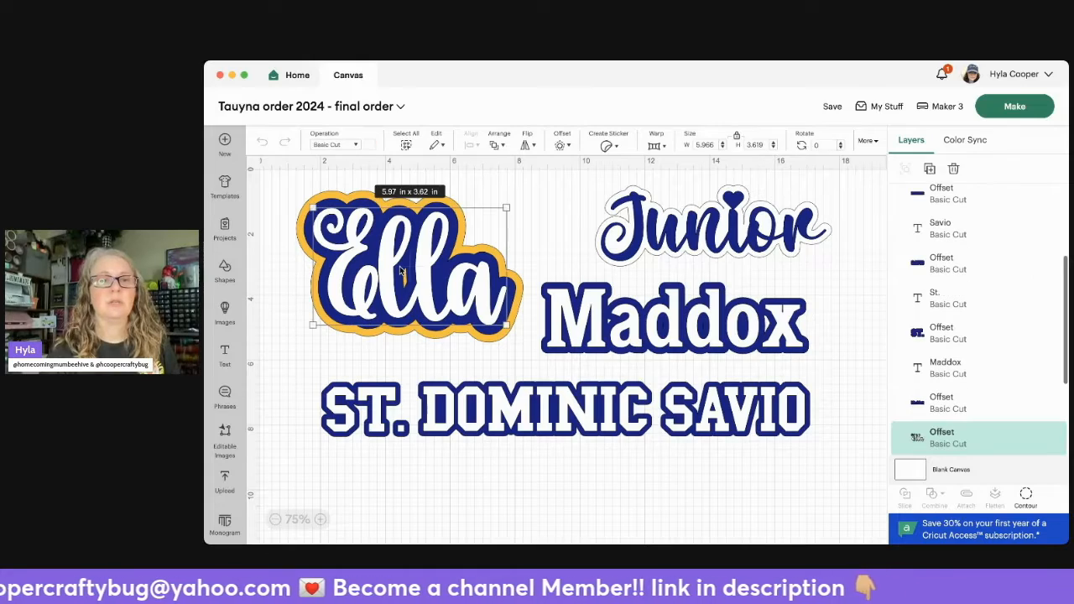
Select the orange-bordered script name, the block-letter name and Junior with their offsets in turn to check each overall size.
click(534, 222)
drag(497, 189, 302, 340)
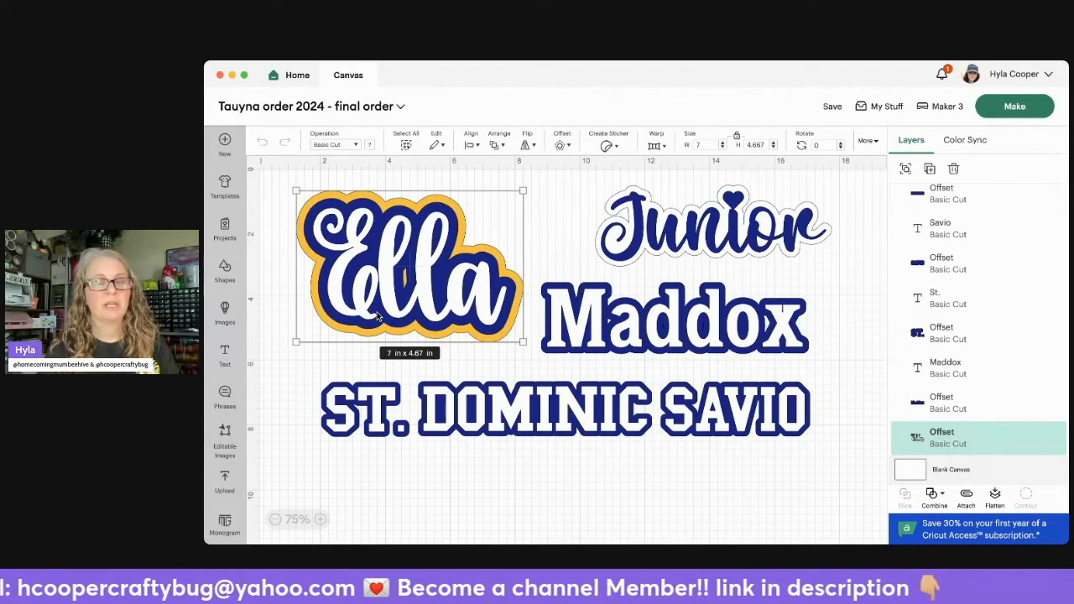
click(578, 209)
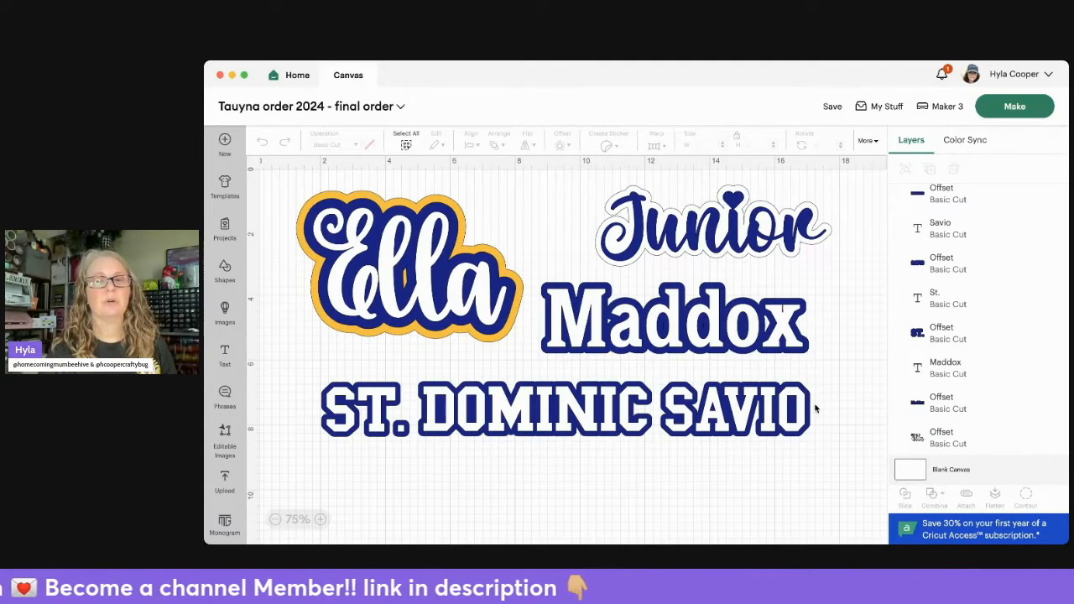
drag(837, 297, 588, 348)
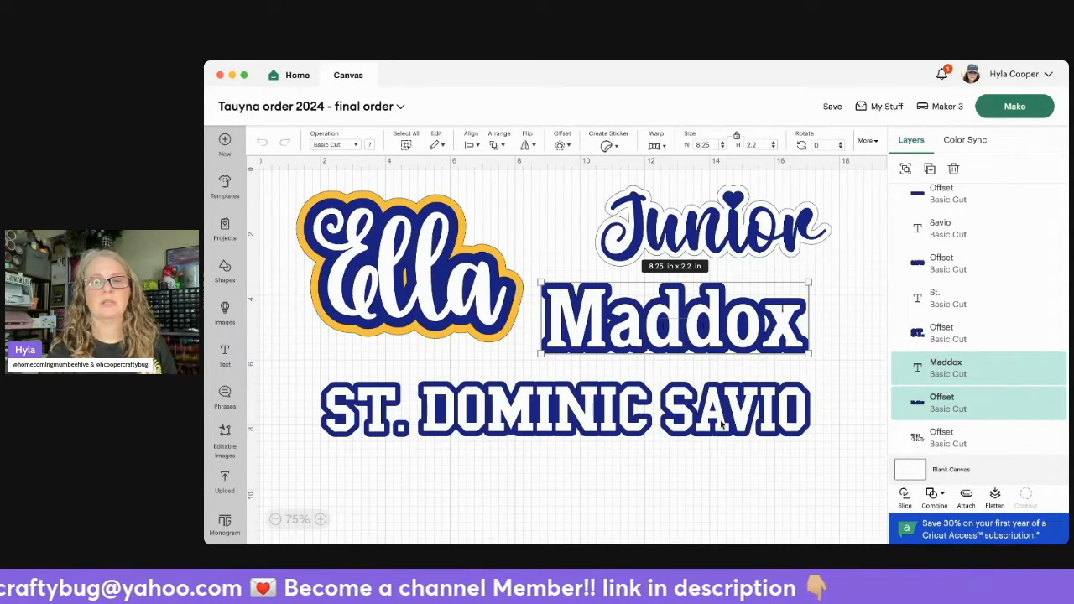
click(837, 200)
drag(837, 197, 599, 244)
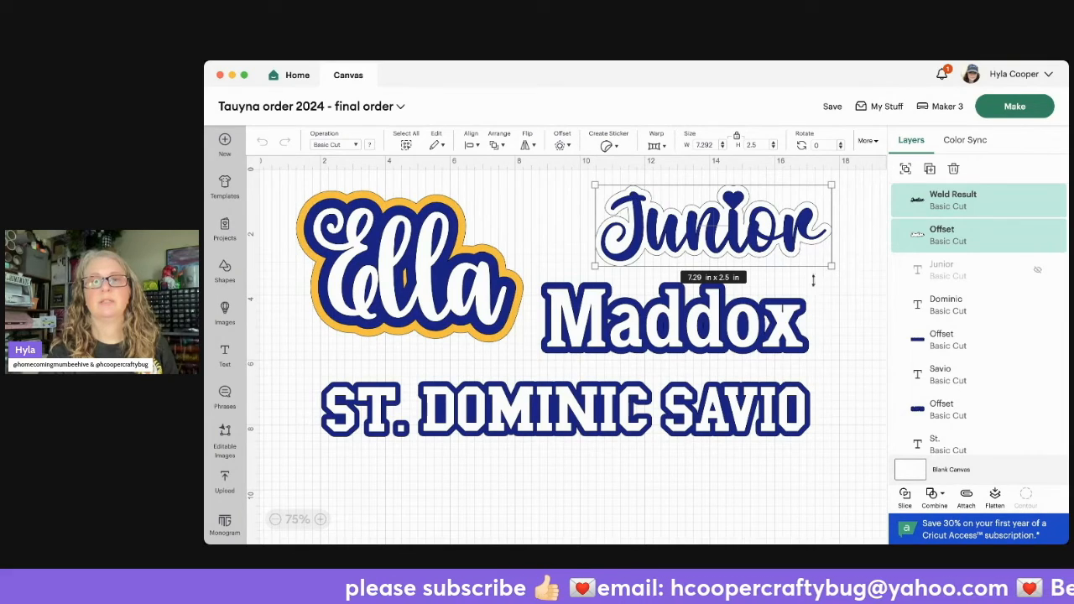
click(828, 305)
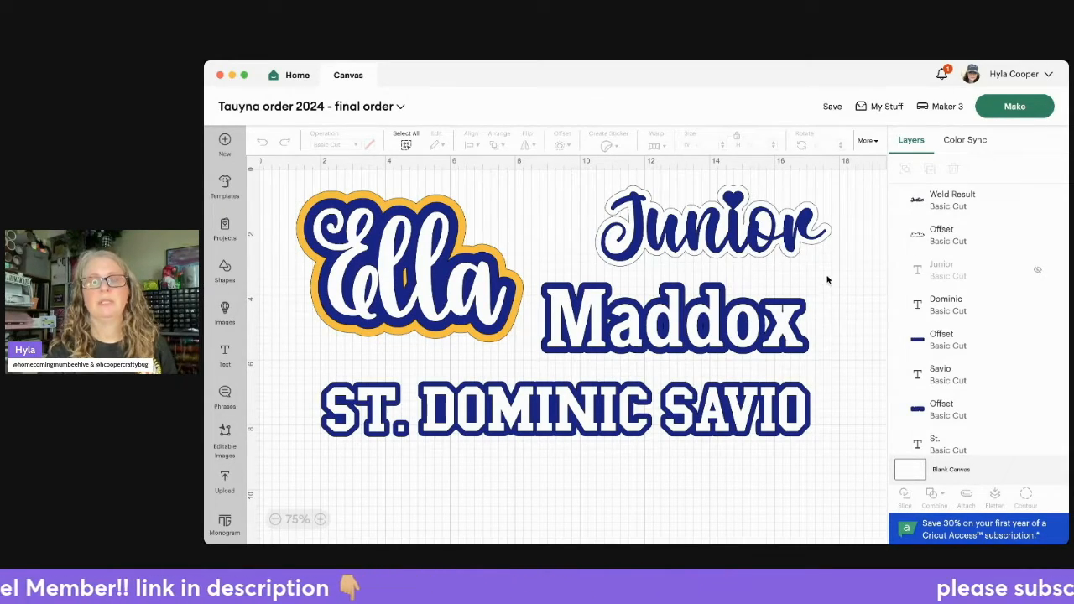
drag(831, 295, 638, 367)
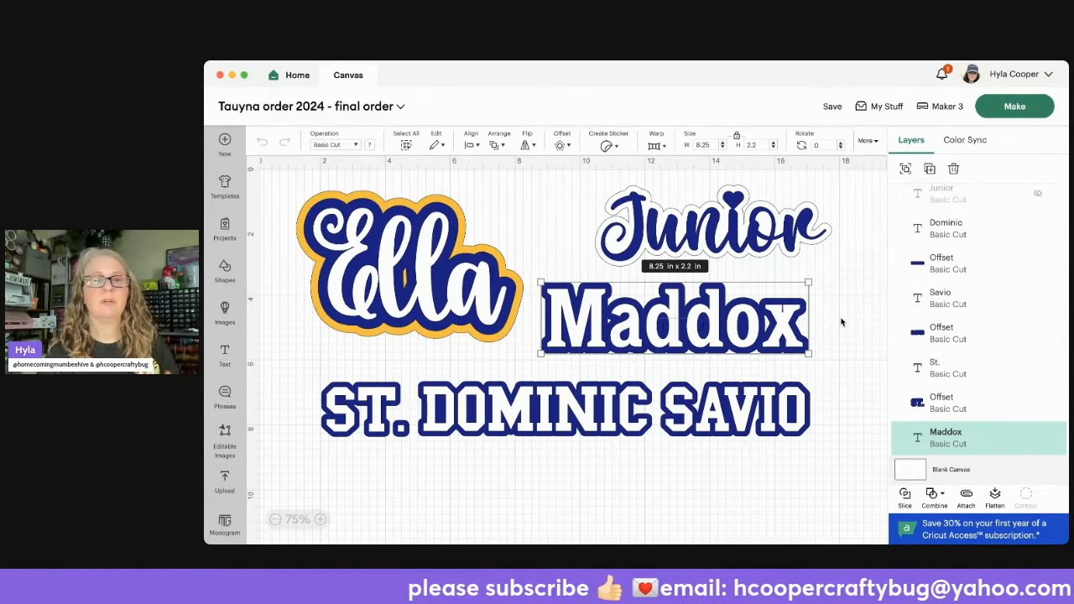
Move the outline offset behind Junior slightly, and undo the move.
click(825, 210)
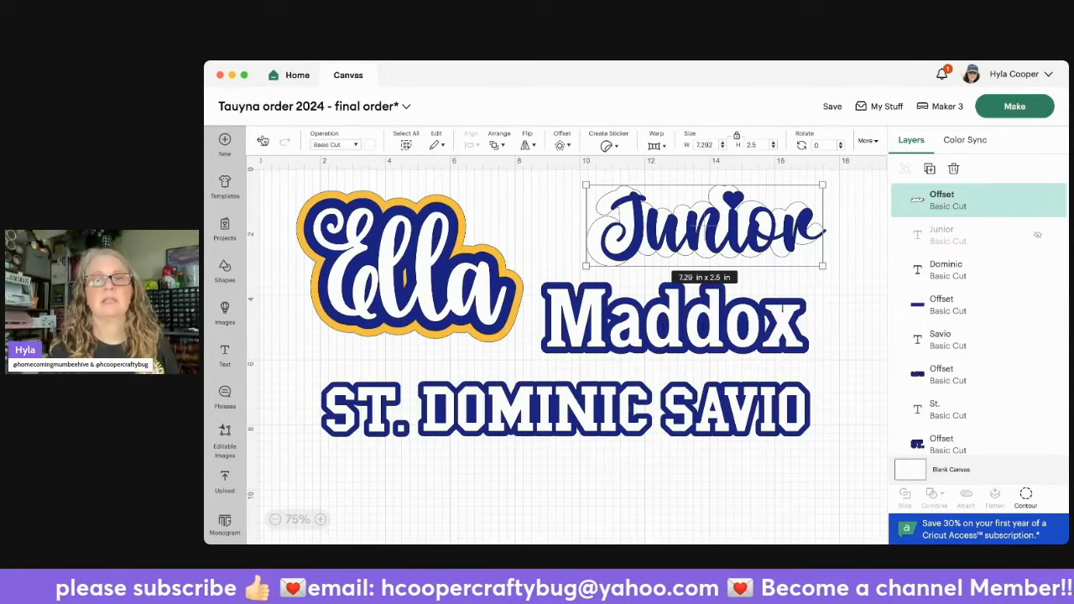
click(261, 141)
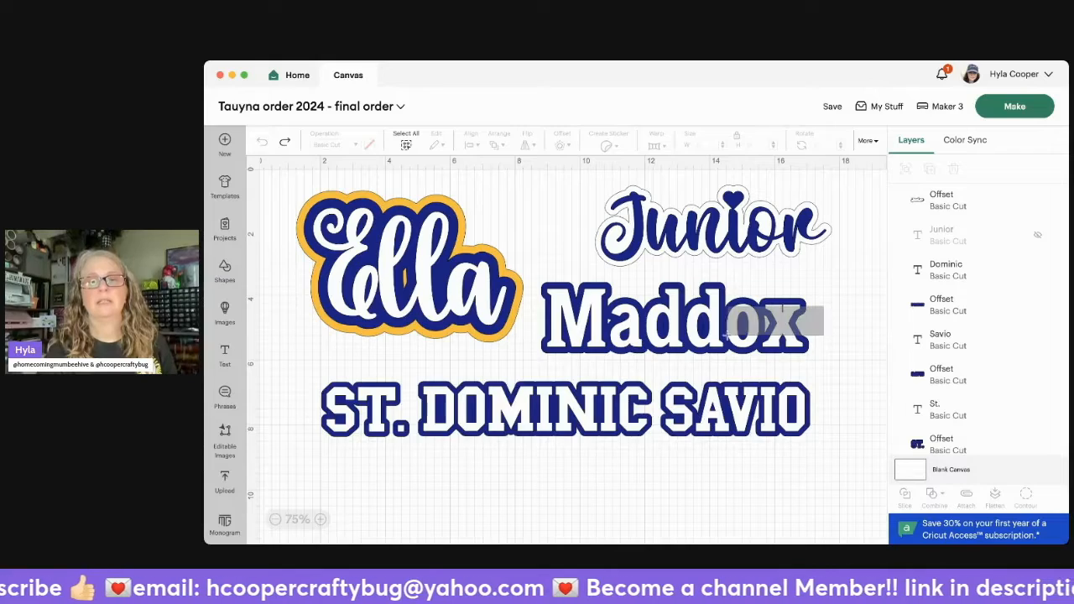
Check the sizes of the block-letter name below Junior and of the separate words St., Dominic and Savio.
click(821, 312)
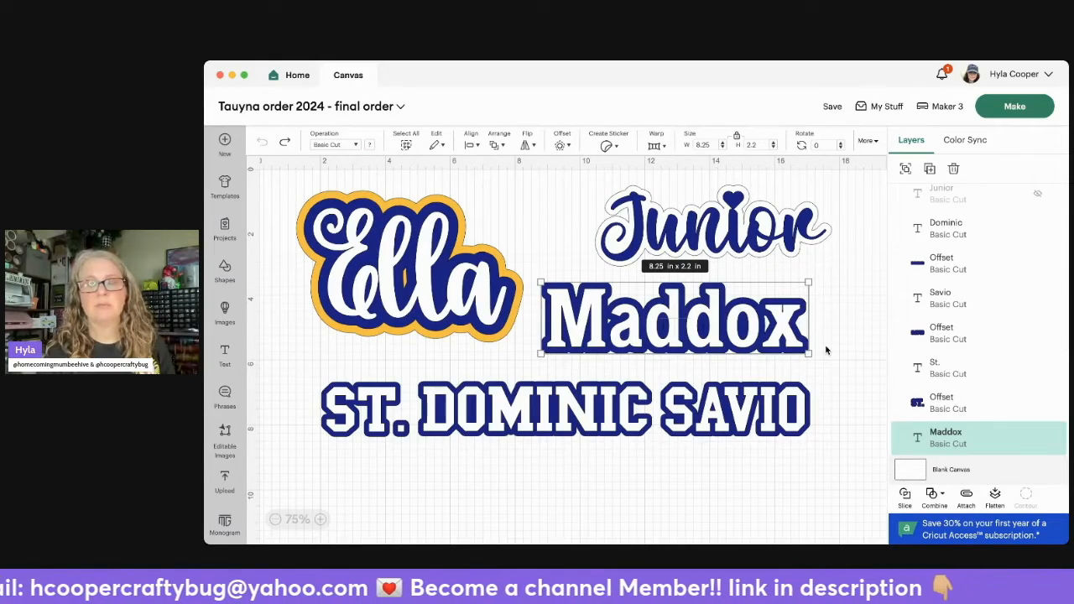
click(860, 277)
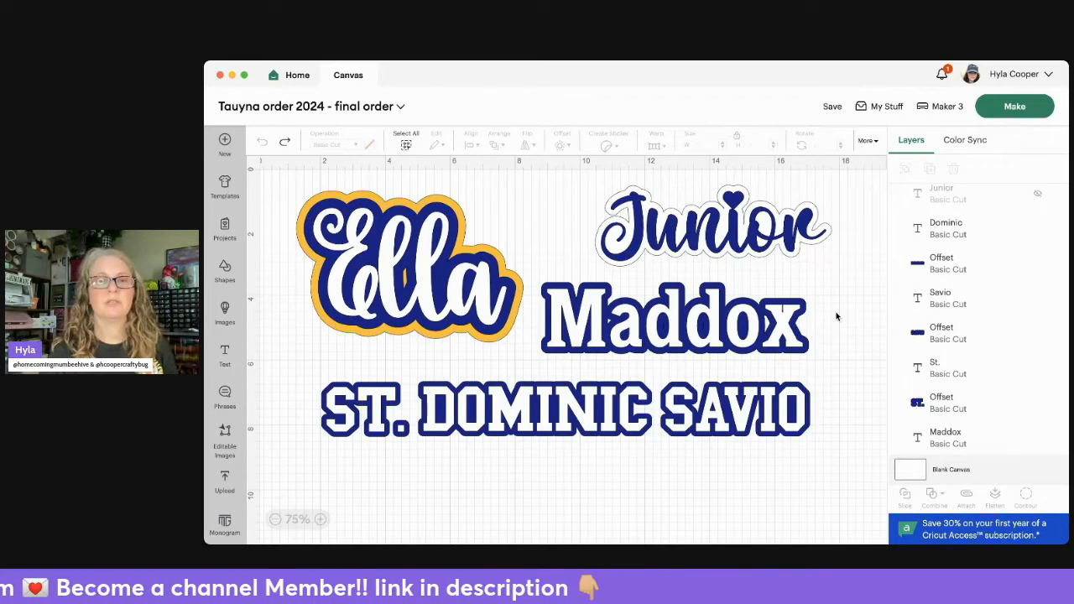
drag(832, 386, 482, 456)
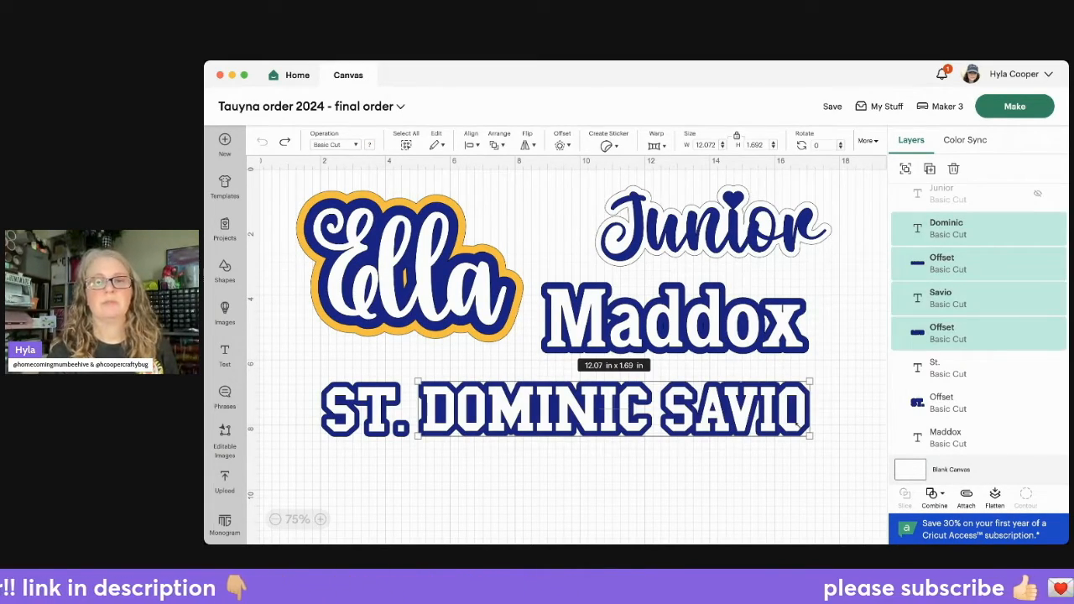
click(834, 446)
click(764, 420)
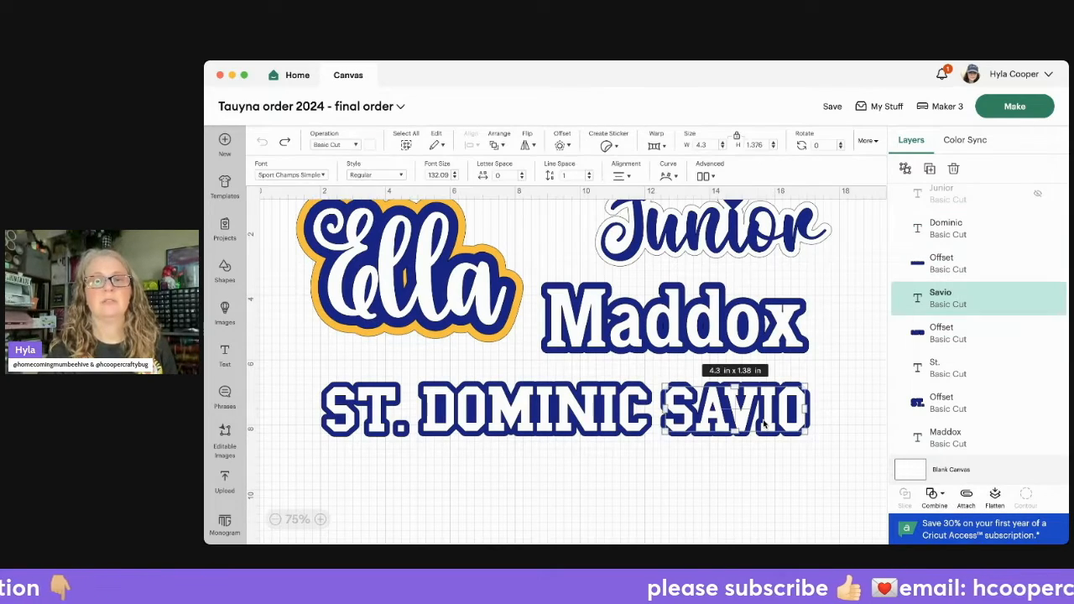
click(598, 422)
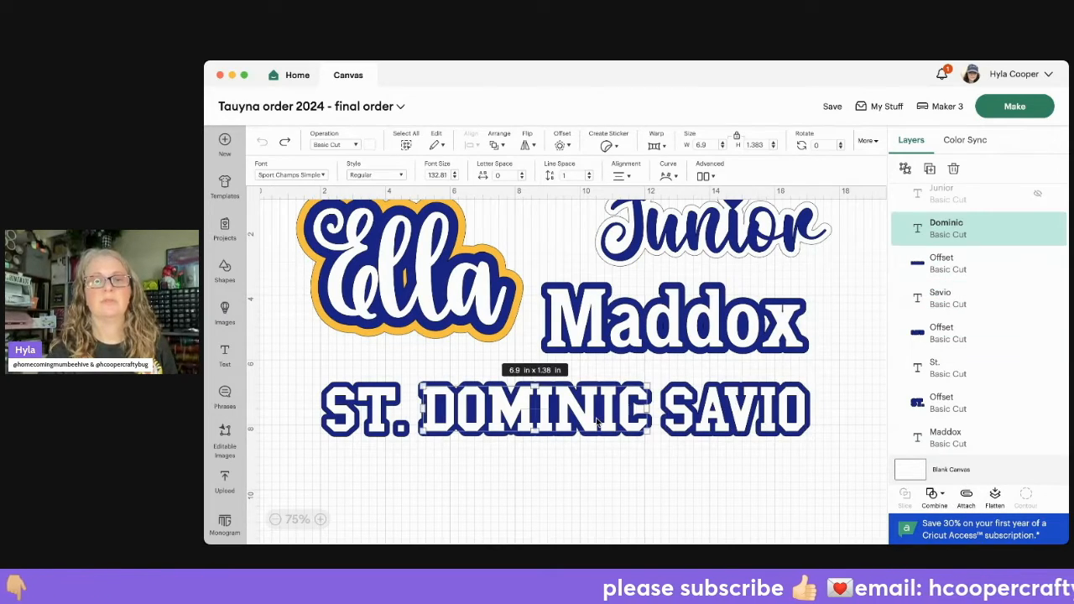
click(402, 411)
click(839, 386)
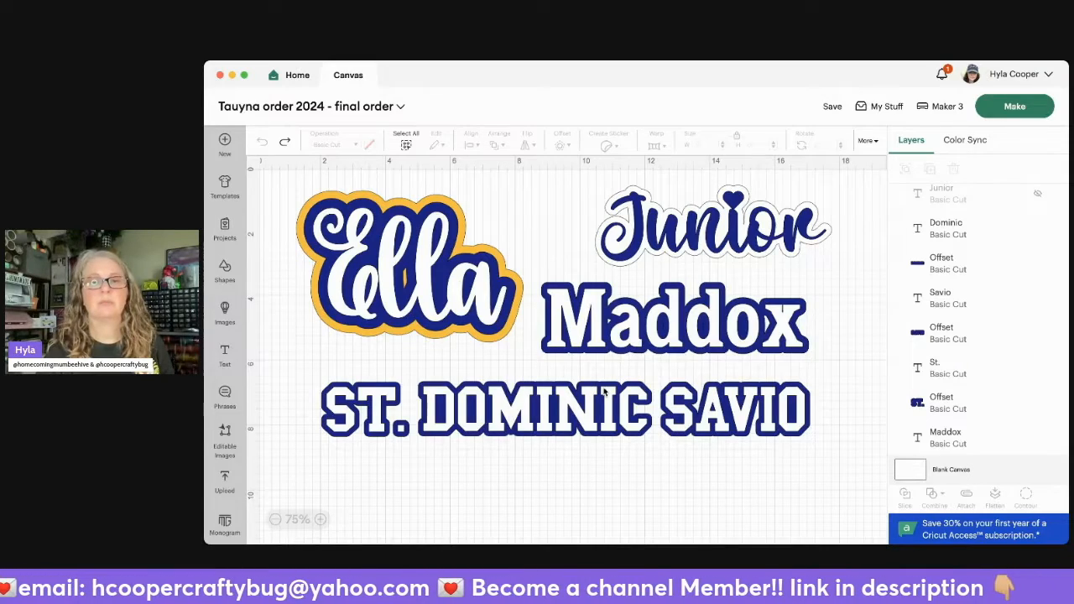
Shift the white Dominic, Savio and St. texts slightly over their blue offsets, and undo the last shift of St.
drag(607, 399, 593, 416)
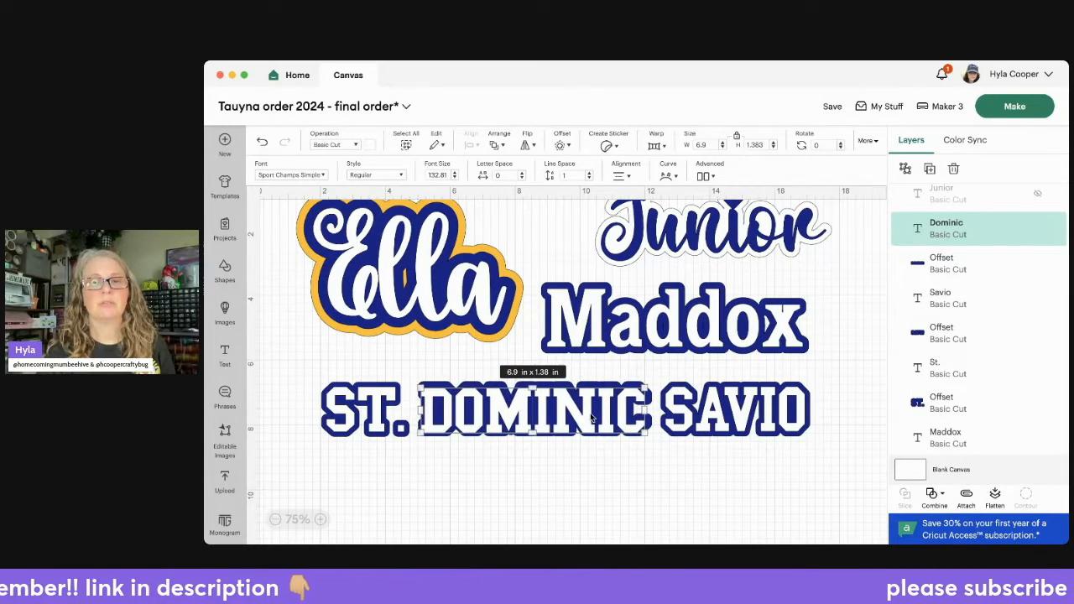
mouse_move(758, 414)
mouse_down()
mouse_move(759, 453)
mouse_move(759, 413)
mouse_up()
drag(396, 426, 367, 422)
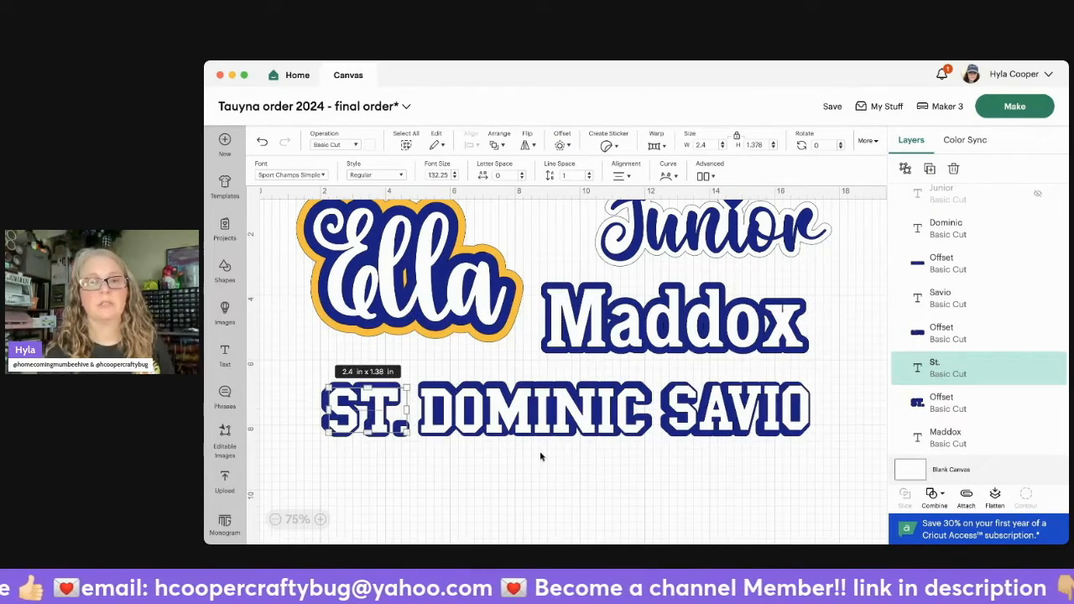
click(260, 144)
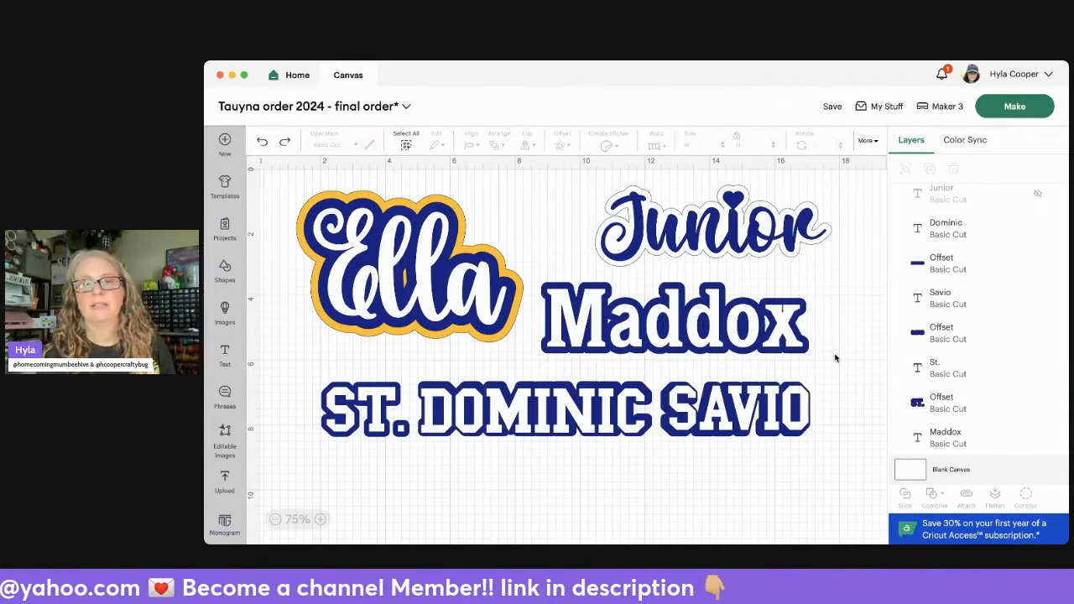
Shift the white block-letter name slightly over its blue offset and nudge the welded Junior lettering into place on its outline.
drag(707, 340, 730, 339)
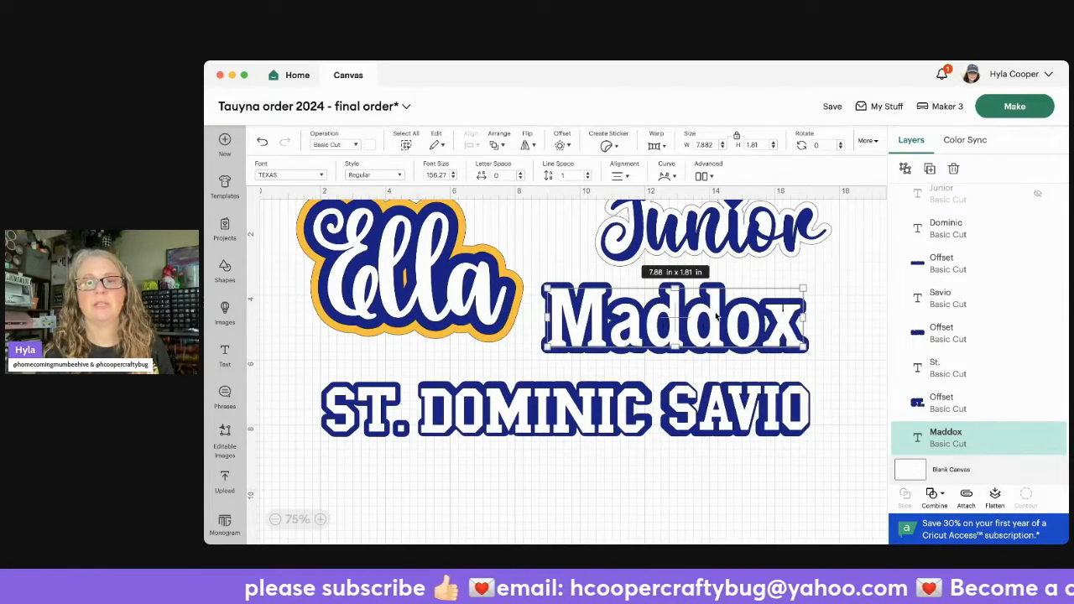
click(854, 298)
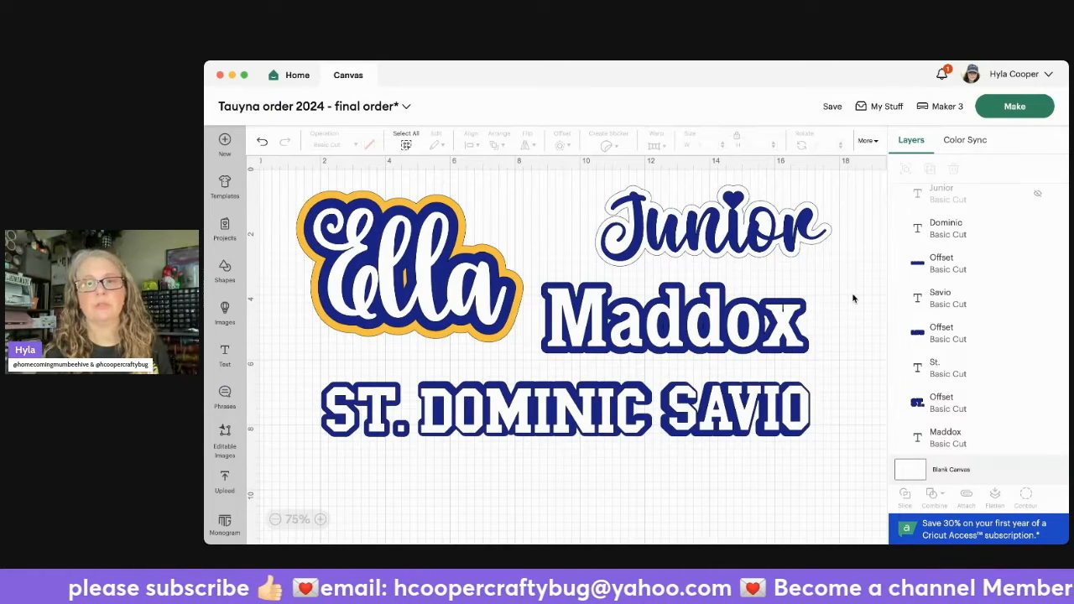
mouse_move(682, 242)
mouse_down()
mouse_move(714, 265)
mouse_move(683, 242)
mouse_up()
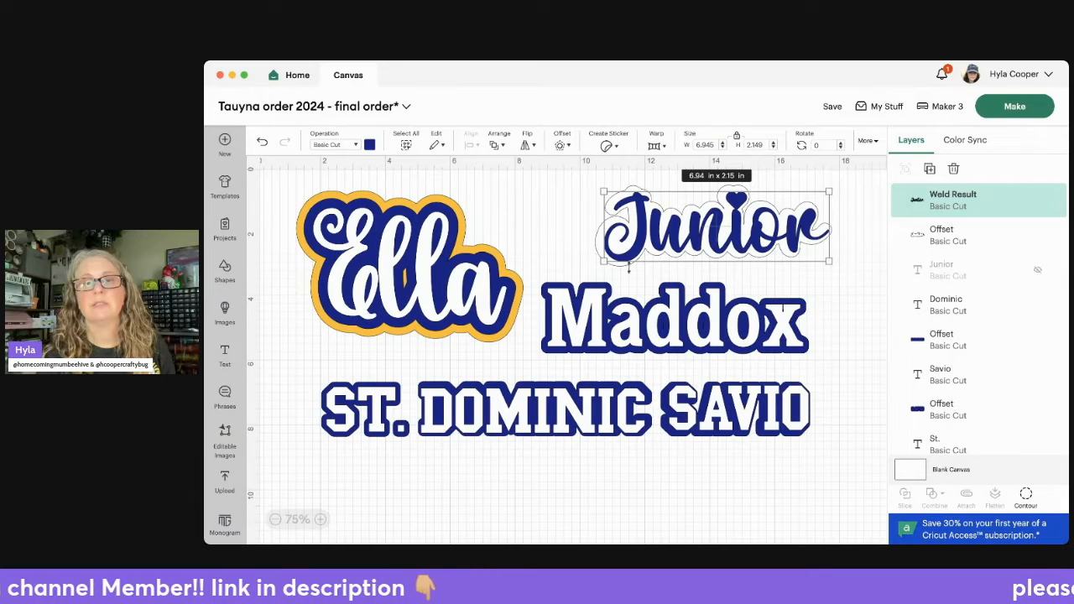
key(Left)
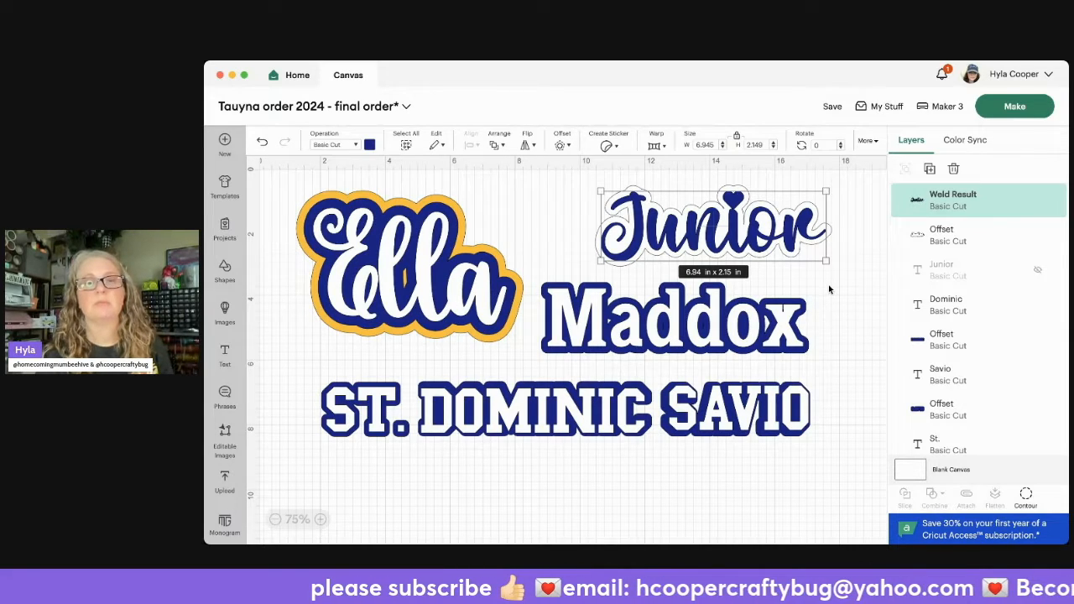
click(826, 349)
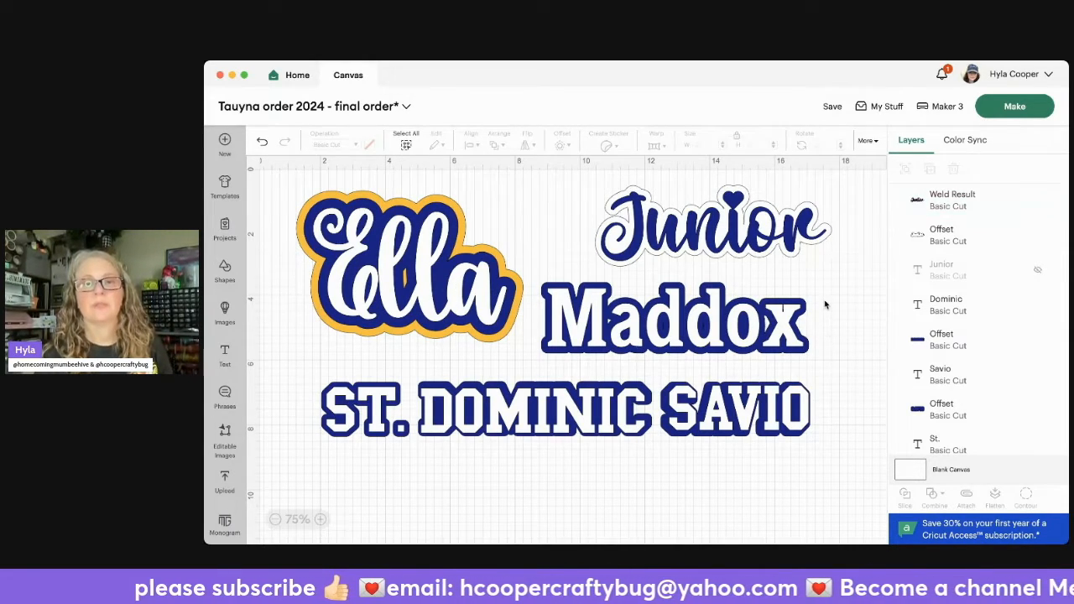
Move the block-letter name with its offset across Junior and back to just below it, and set its height to 2.3 in.
drag(826, 297, 734, 353)
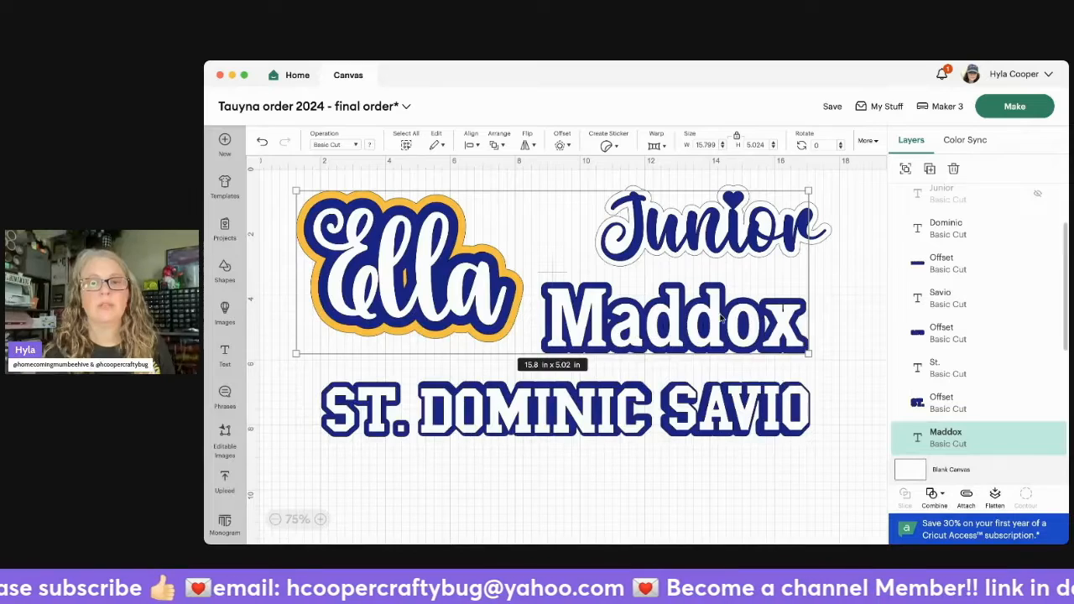
click(832, 302)
drag(832, 305, 591, 370)
drag(649, 332, 695, 231)
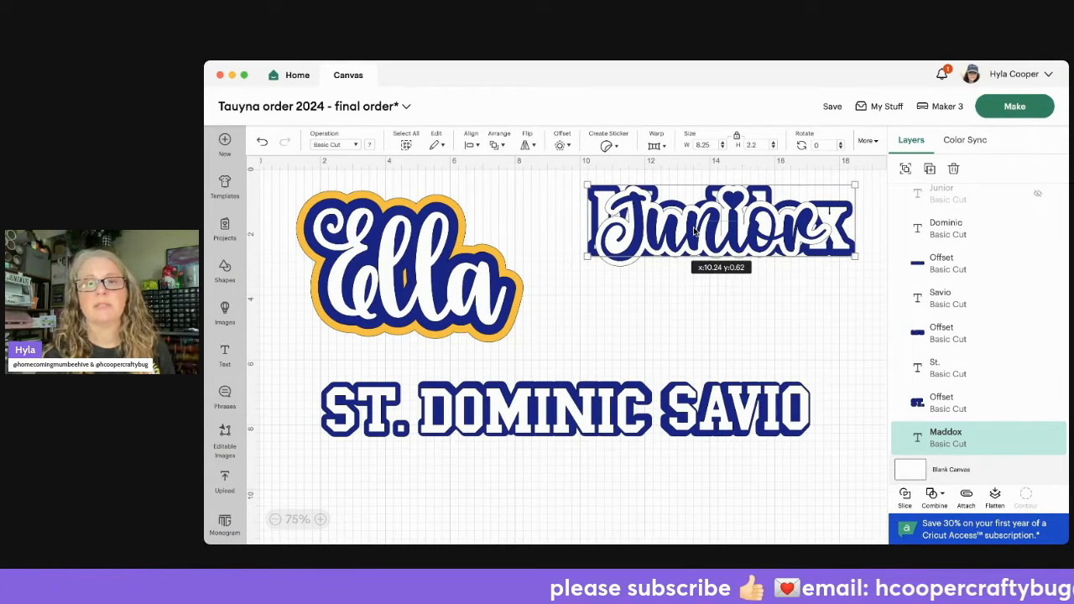
drag(694, 231, 672, 321)
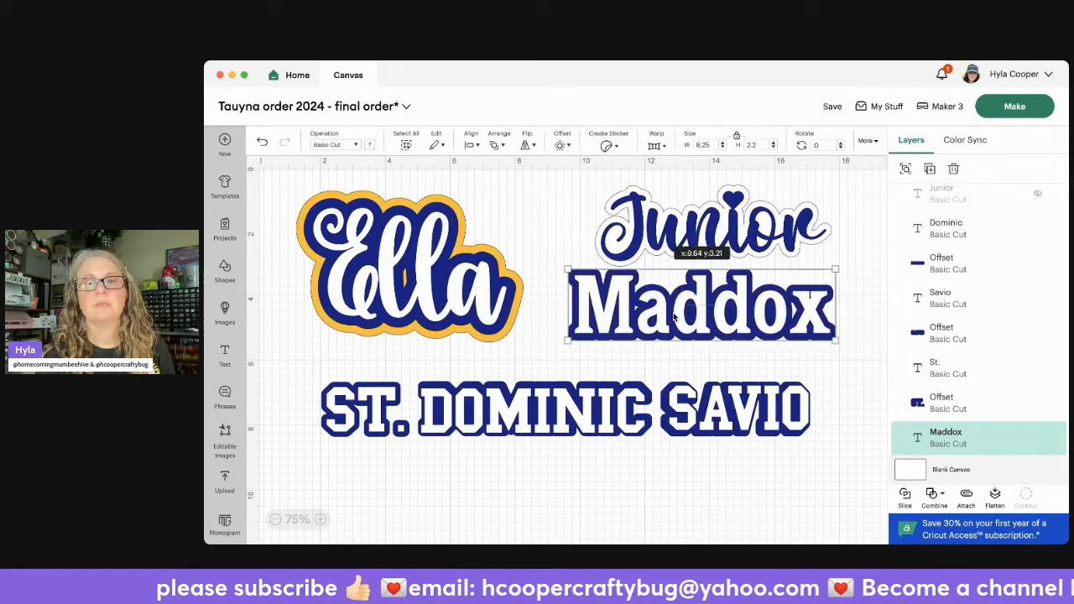
click(774, 145)
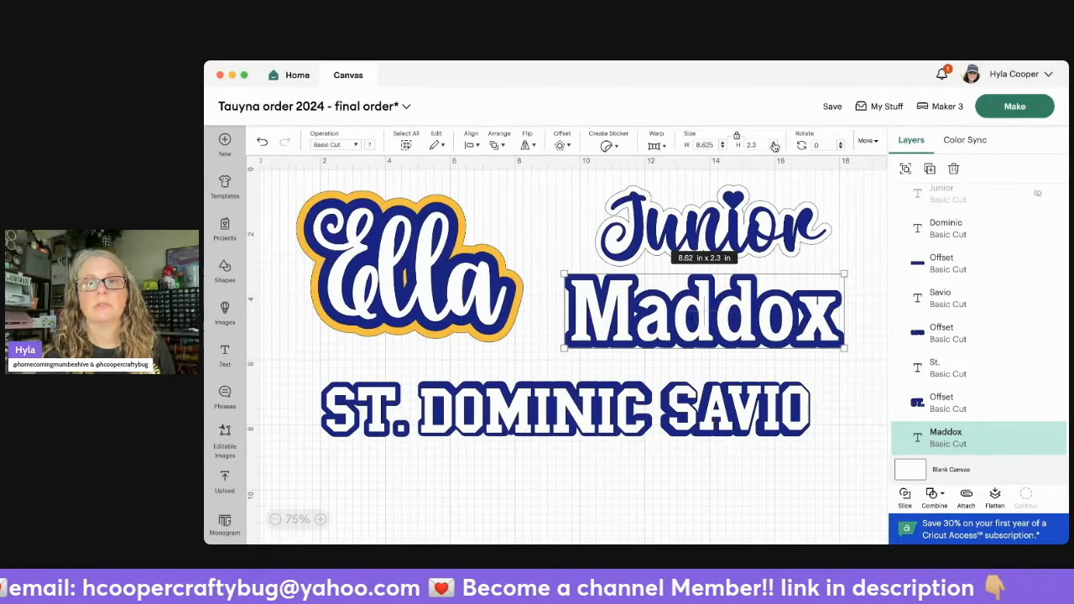
click(840, 375)
Check the size of the full St. Dominic Savio line, and shift the Dominic, St. and block-letter name texts over their offsets.
drag(824, 382, 333, 444)
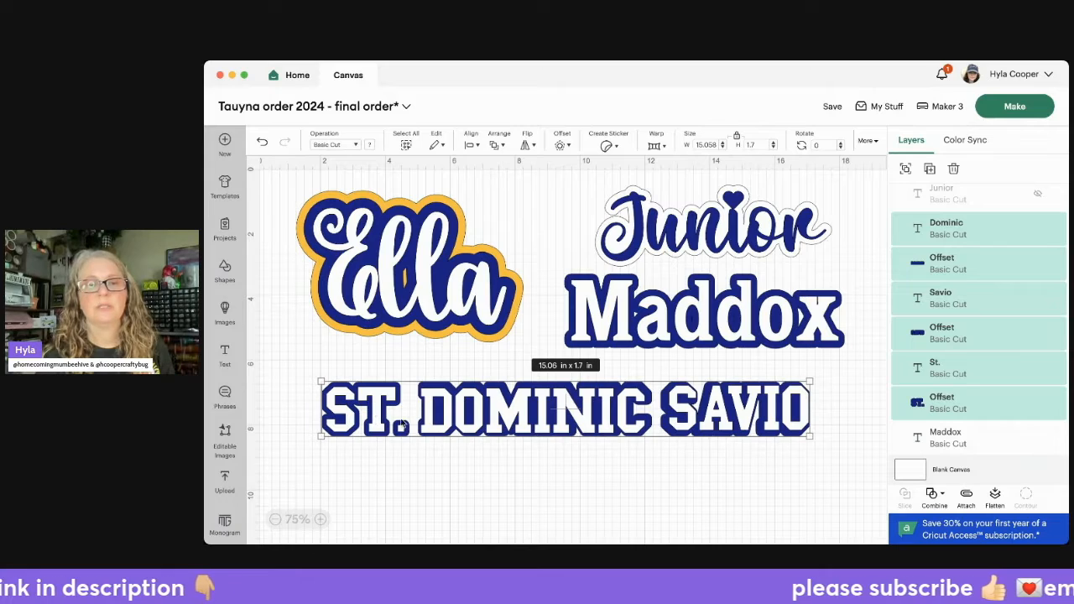
click(625, 454)
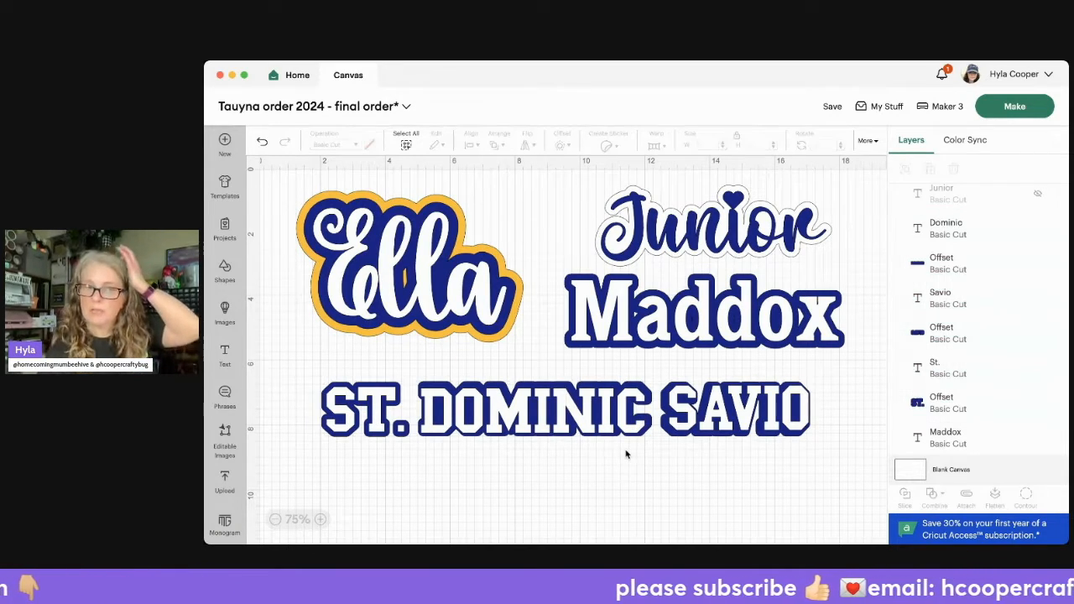
mouse_move(572, 409)
mouse_down()
mouse_move(549, 465)
mouse_move(572, 409)
mouse_up()
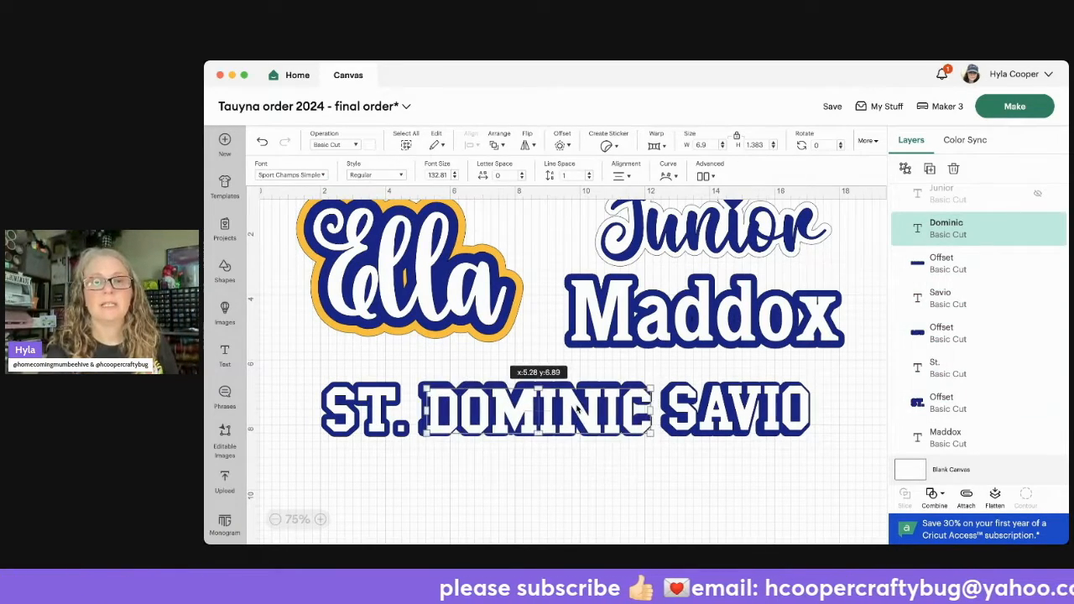
drag(387, 410, 383, 407)
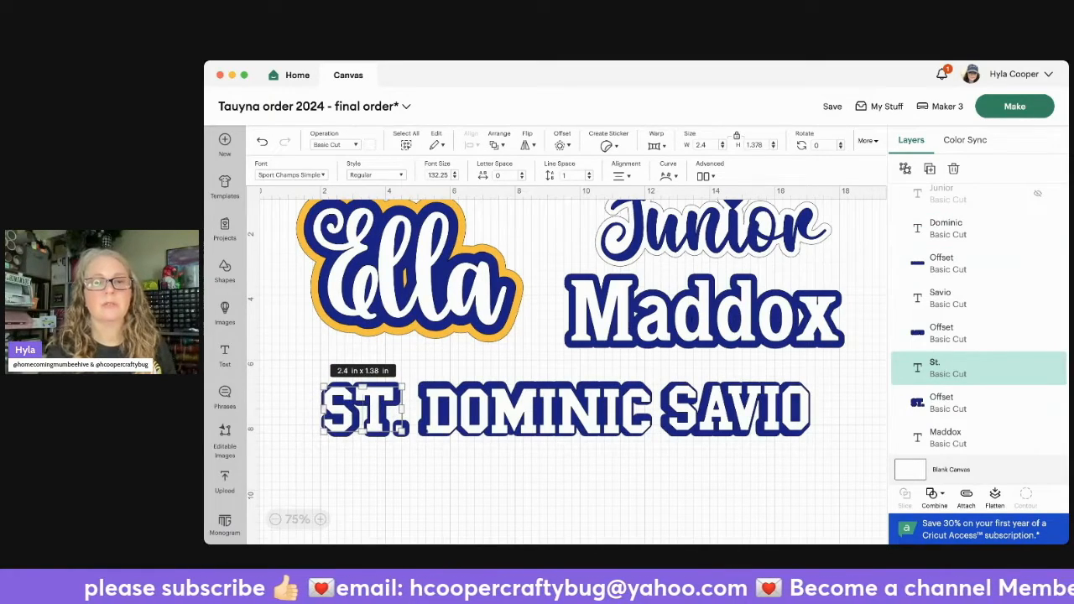
click(795, 308)
drag(788, 309, 778, 306)
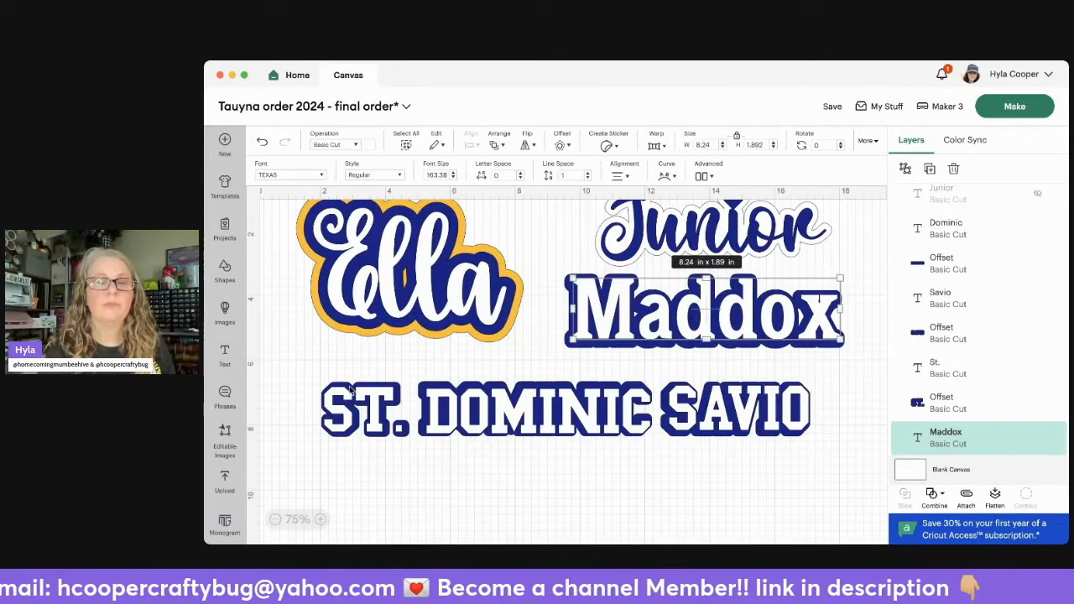
Reposition the white Dominic and Savio texts over their blue offsets.
mouse_move(589, 405)
mouse_down()
mouse_move(591, 418)
mouse_move(588, 405)
mouse_up()
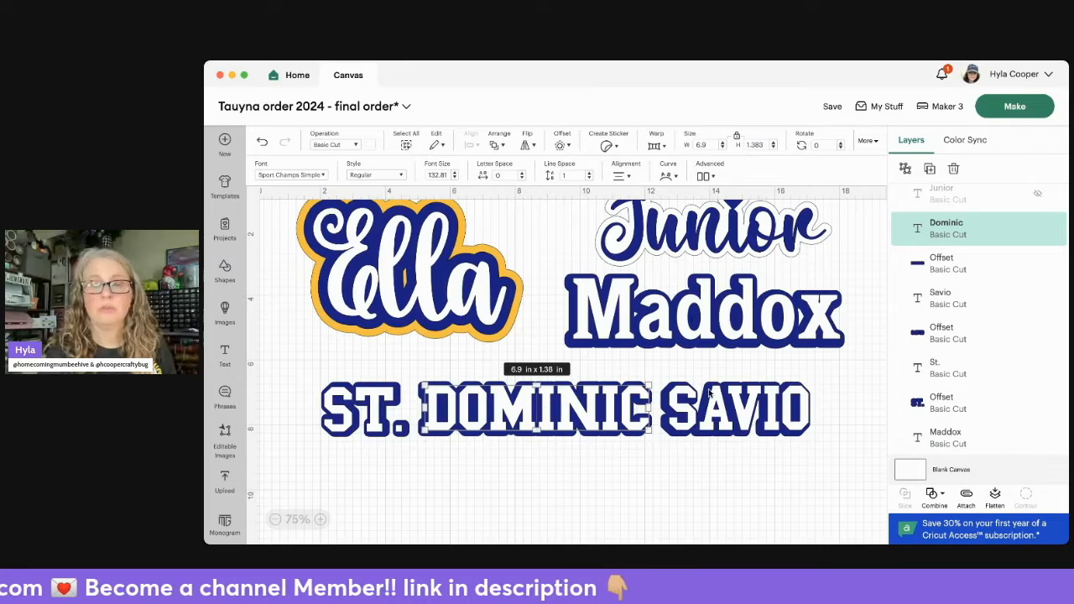
double_click(562, 417)
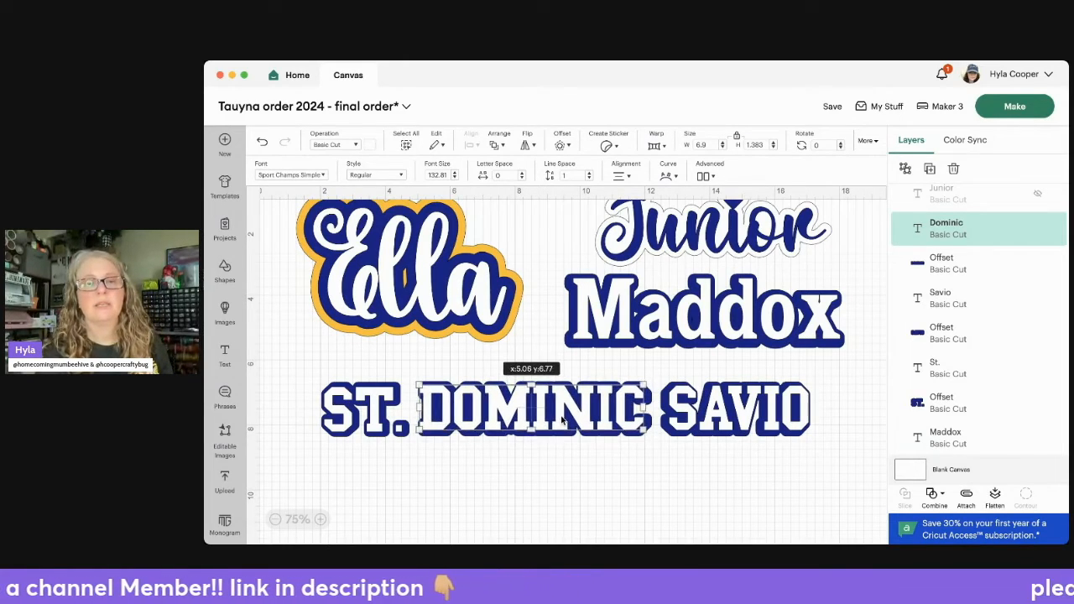
click(670, 461)
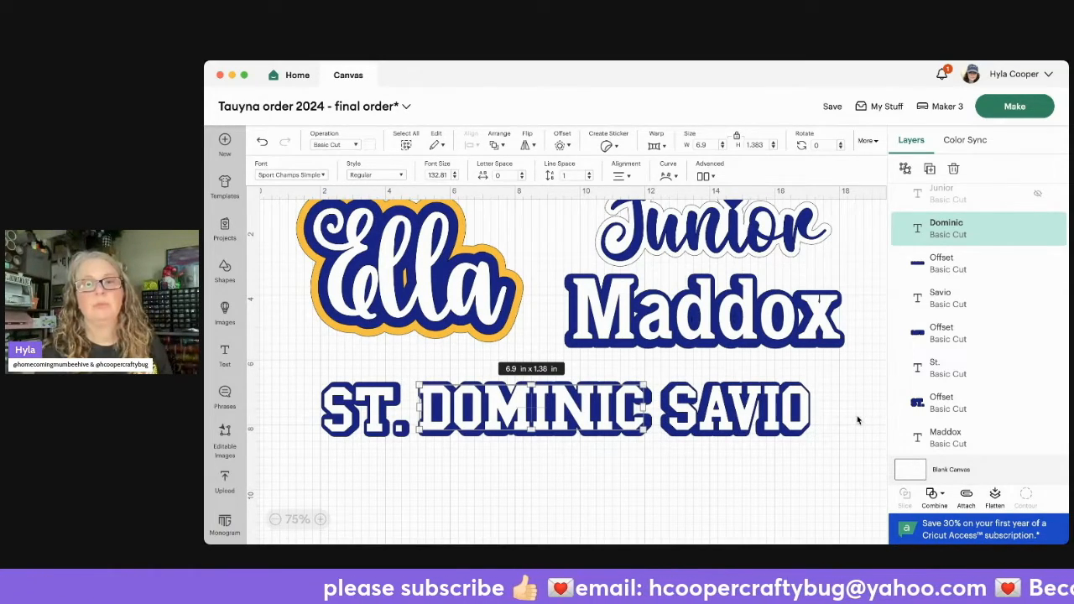
mouse_move(724, 431)
mouse_down()
mouse_move(715, 427)
mouse_move(720, 460)
mouse_move(727, 406)
mouse_move(727, 421)
mouse_up()
mouse_move(628, 402)
mouse_down()
mouse_move(625, 394)
mouse_move(630, 405)
mouse_up()
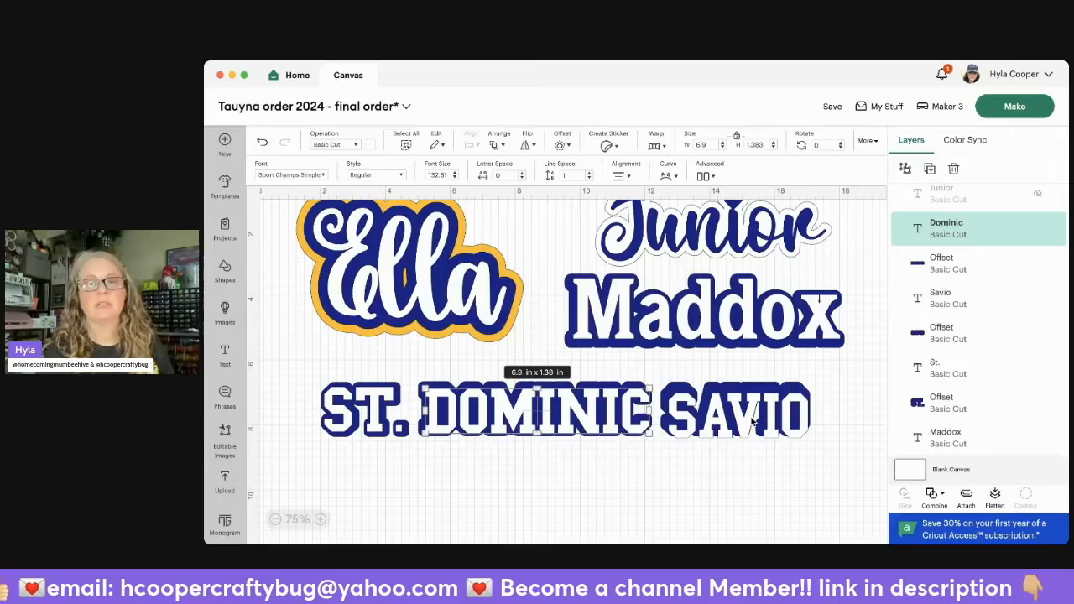